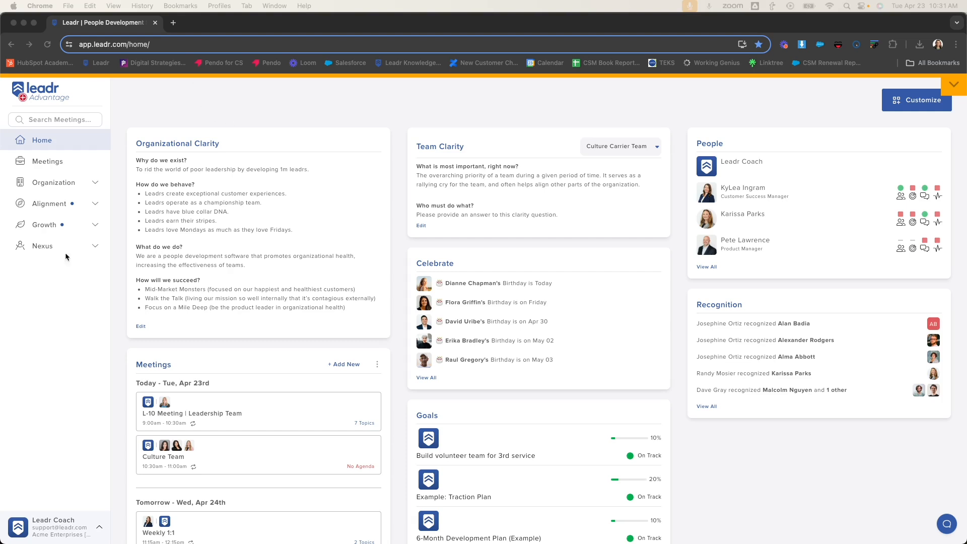
- Open the account settings and view the option for connecting a calendar
click(75, 521)
click(82, 524)
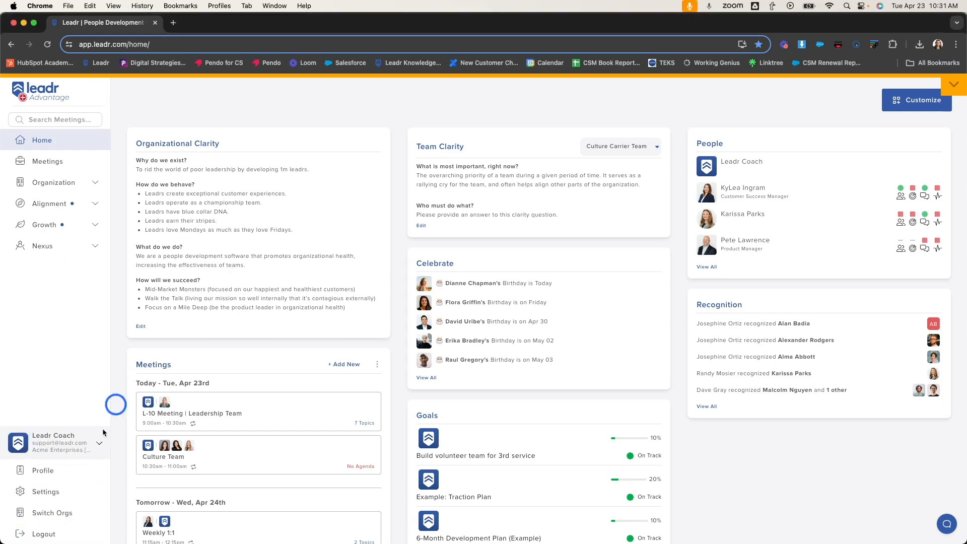
click(84, 492)
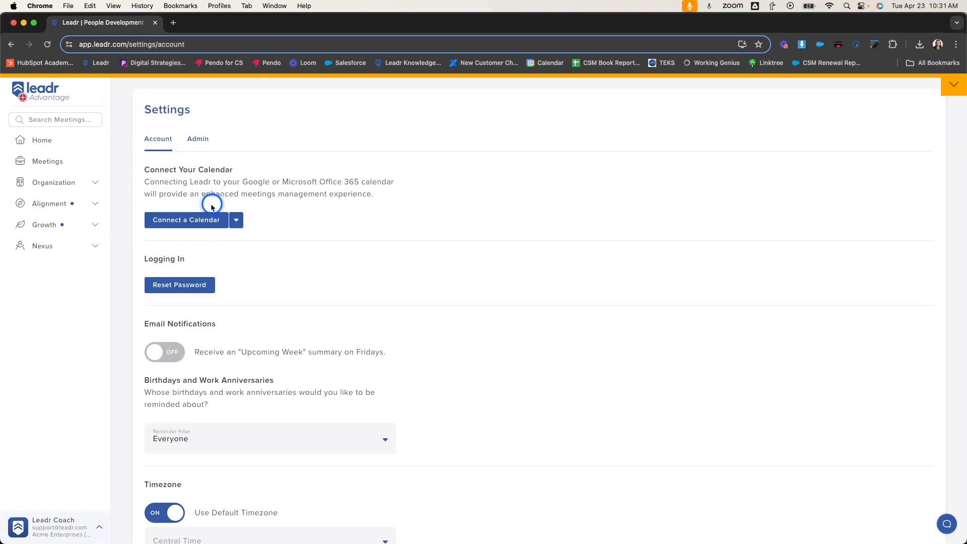
click(183, 230)
click(264, 221)
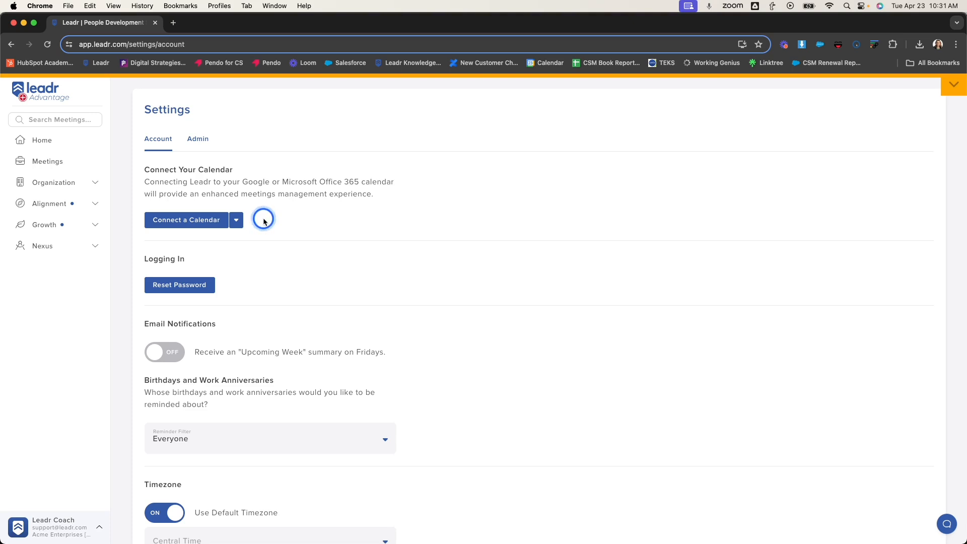
- Start creating a new recurring 1:1 meeting from the upcoming meetings list
click(80, 168)
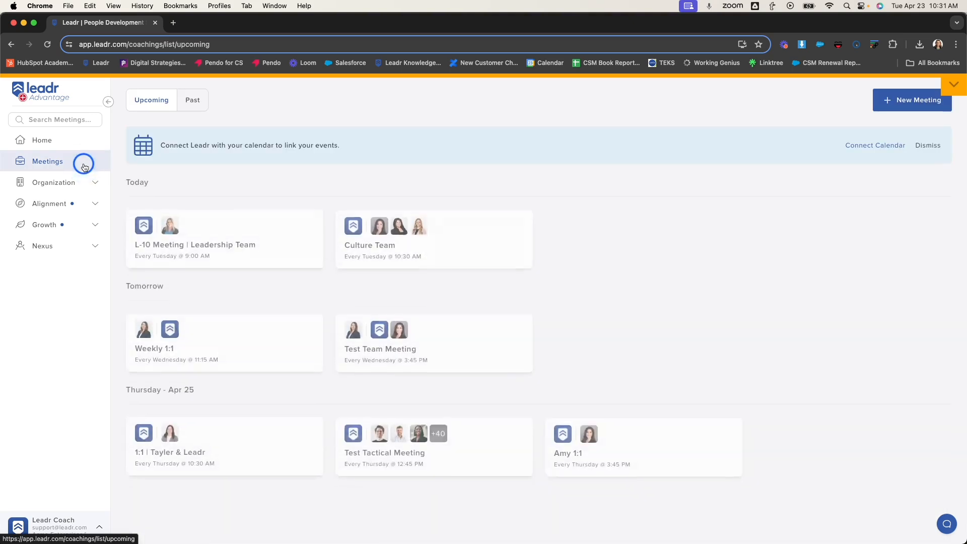
click(886, 110)
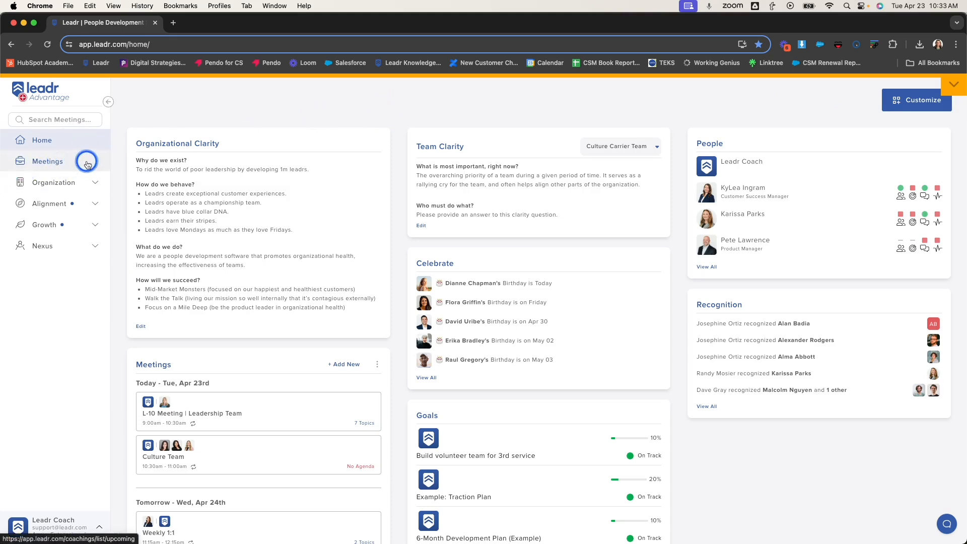
click(87, 162)
click(901, 101)
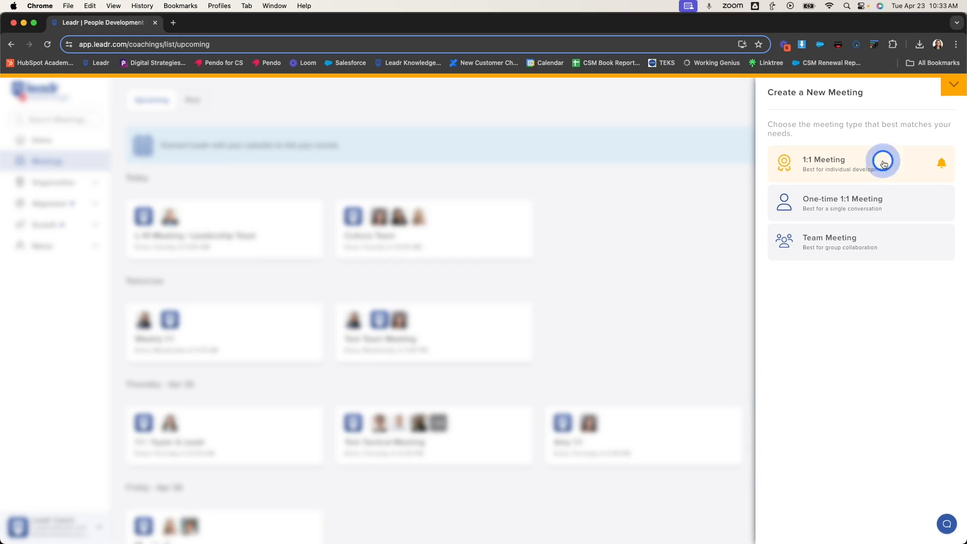
click(884, 164)
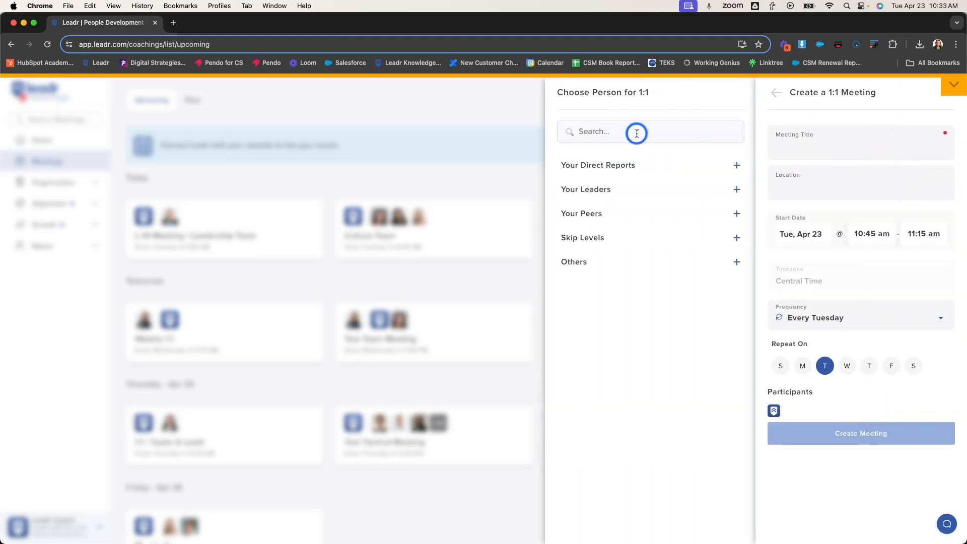
- Search for the colleague by first name and choose them as the 1:1 participant
click(636, 133)
text(anna)
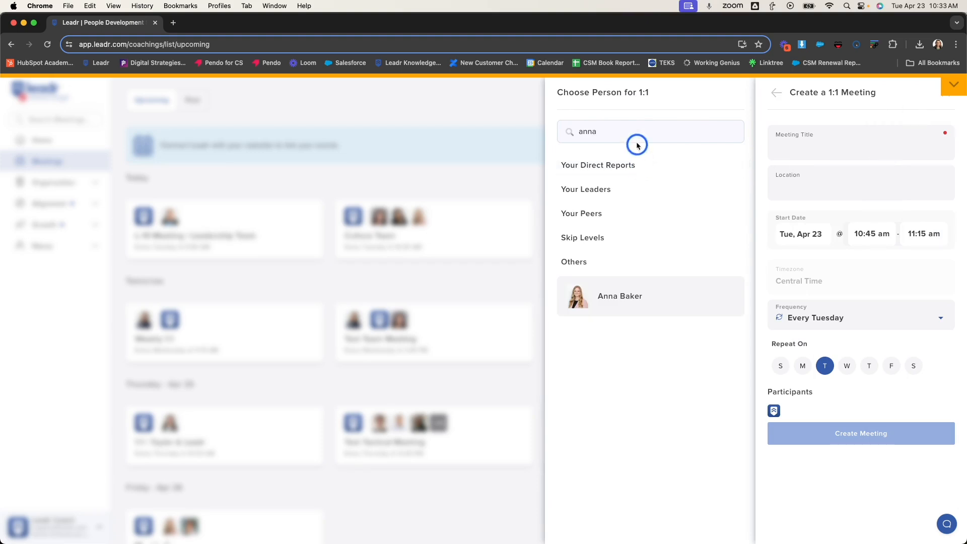
click(661, 300)
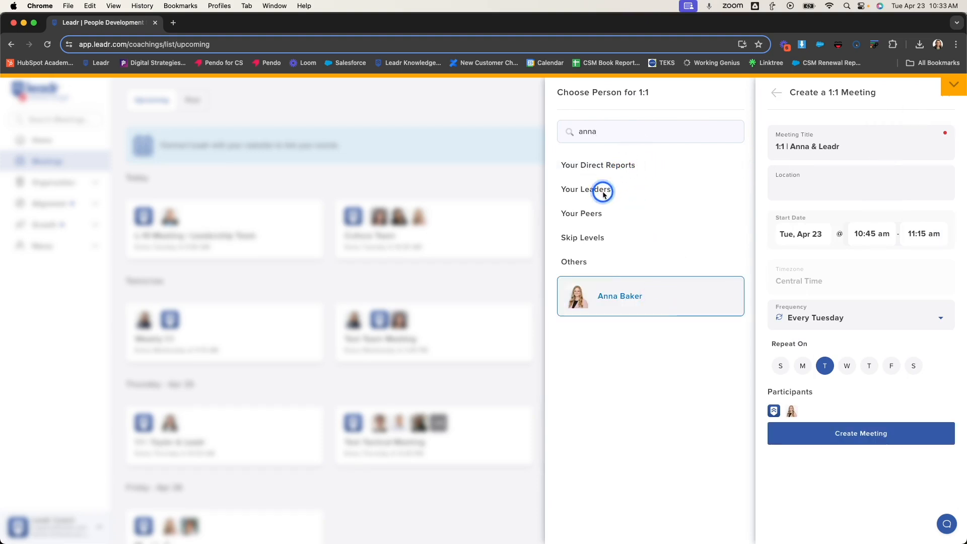
- Set the meeting location to Conference Room and schedule it for Fri, Apr 26, from 11:00 am to 11:30 am
click(855, 190)
text(Conferenc)
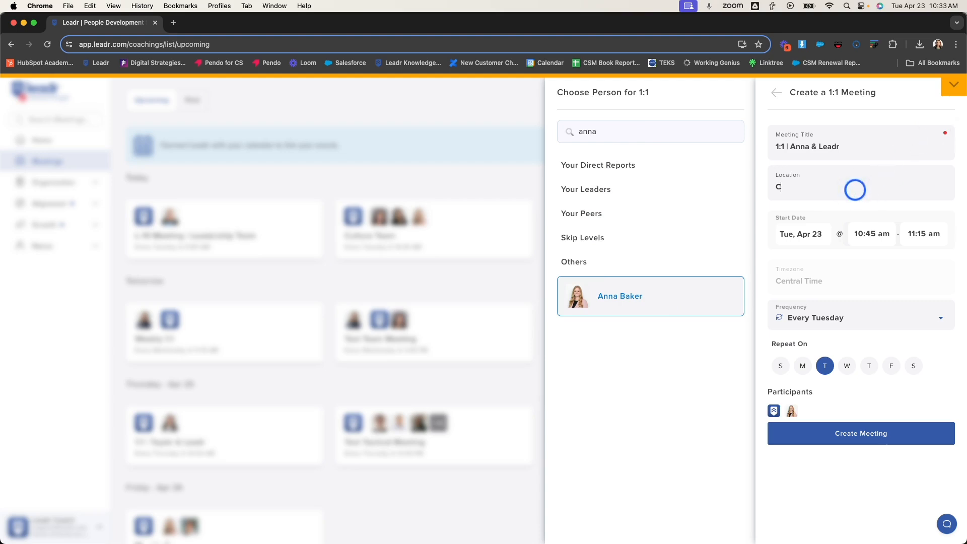
text(e Room)
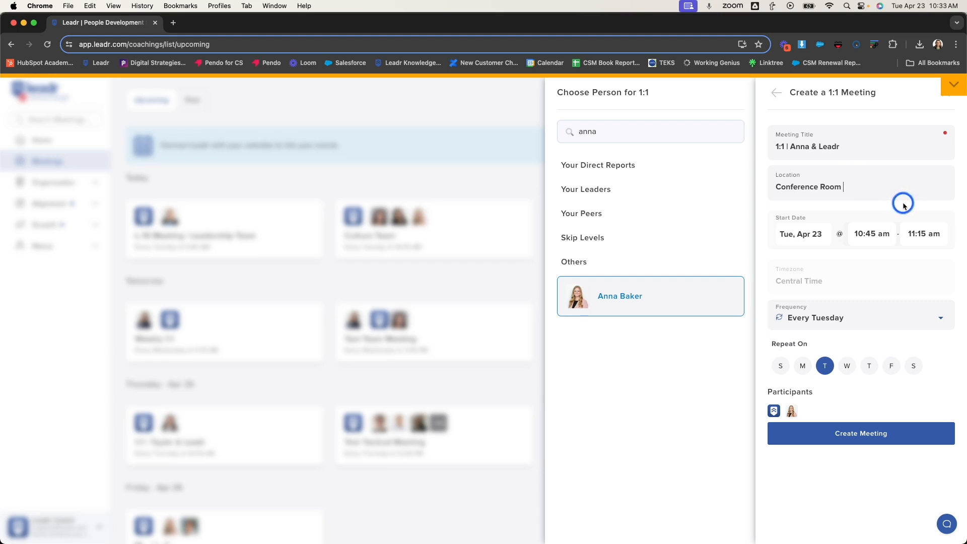
click(808, 233)
click(843, 357)
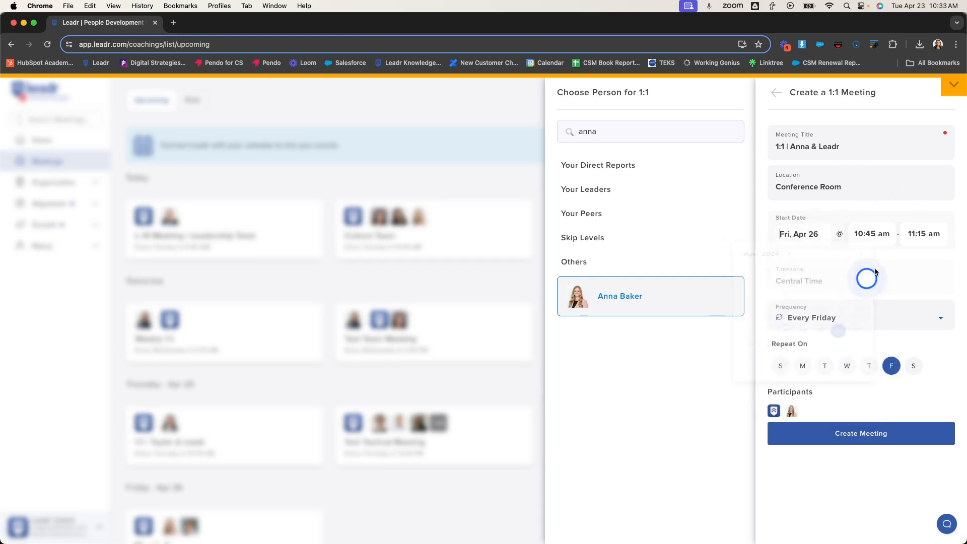
click(876, 234)
click(882, 382)
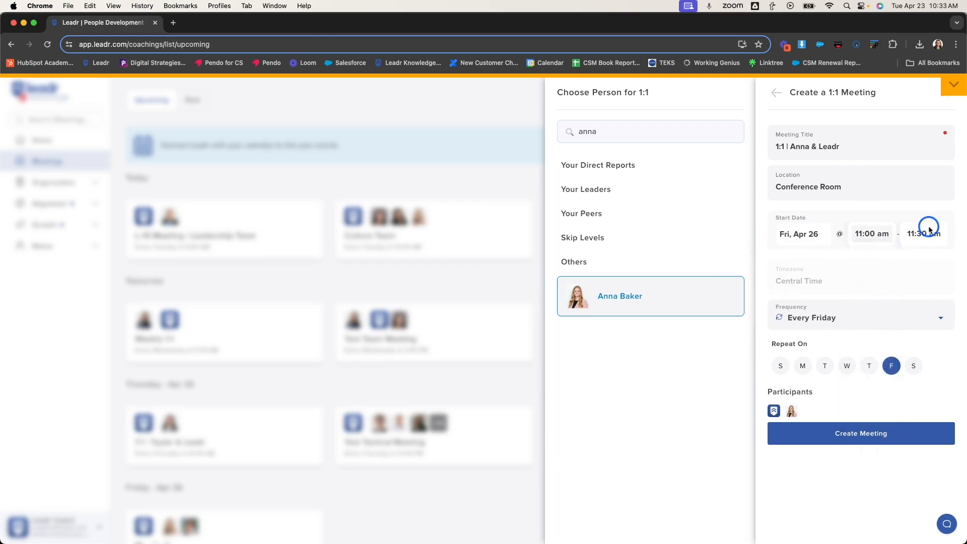
- Repeat the 1:1 every other Monday and Friday, and create the meeting
click(845, 318)
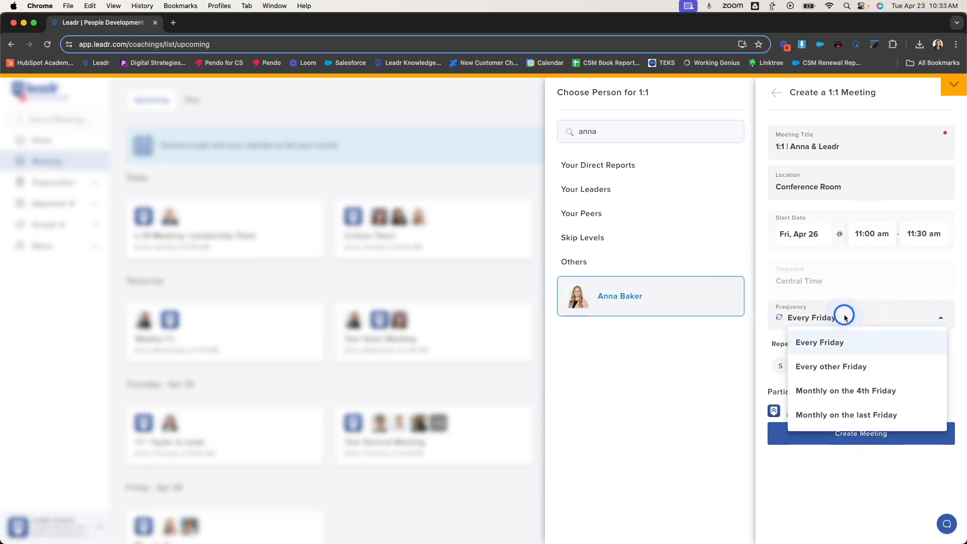
click(879, 363)
click(802, 366)
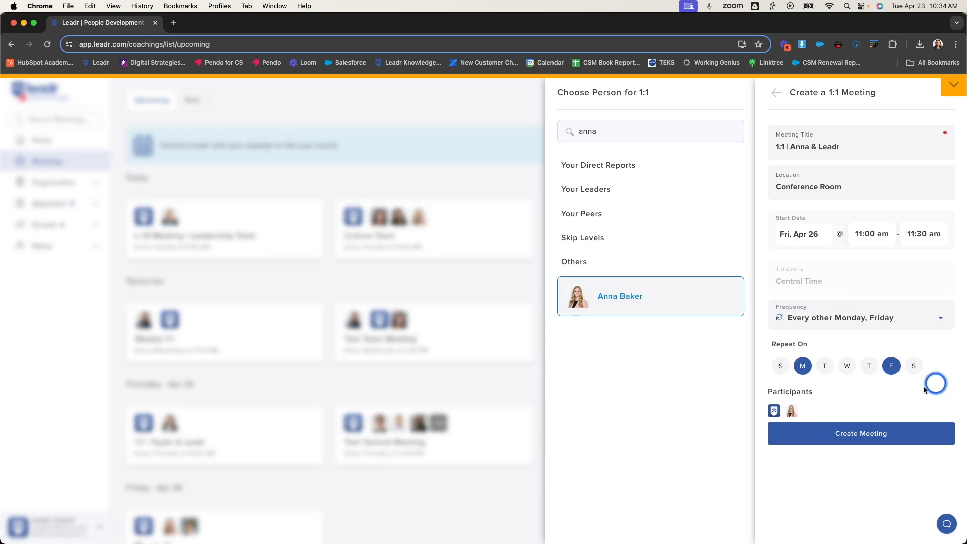
click(870, 434)
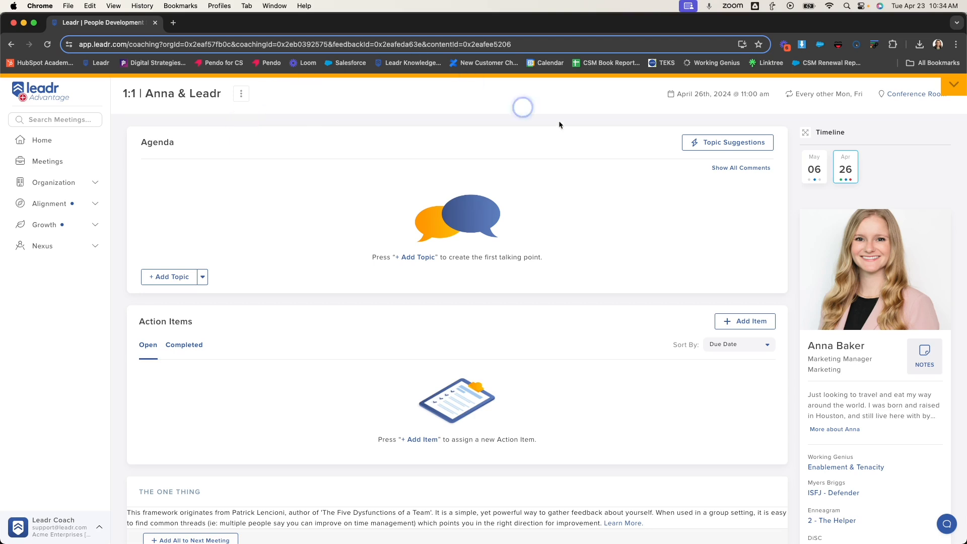
- Read through the participant's full profile, including communication style, motivators and recognition preferences, and return to the meeting
click(843, 431)
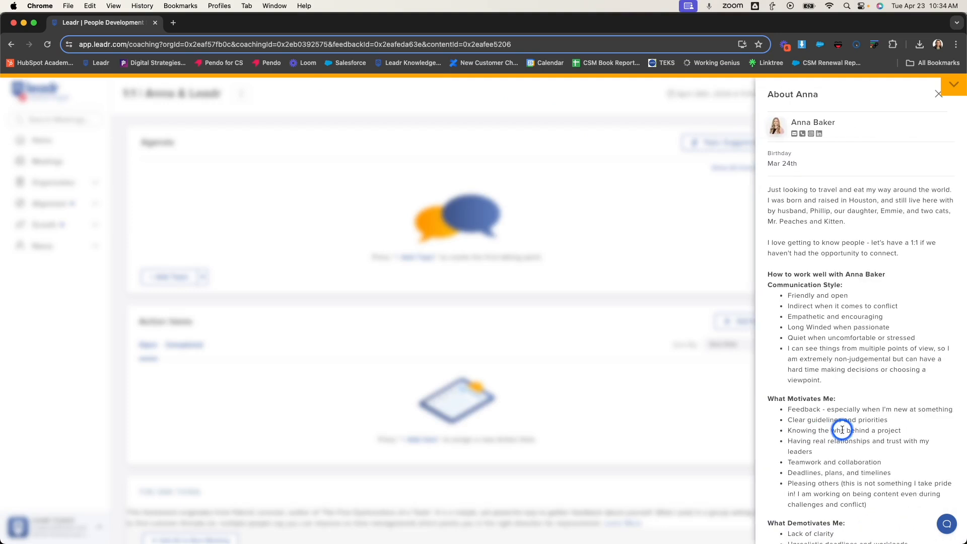
scroll(847, 335, down, 3)
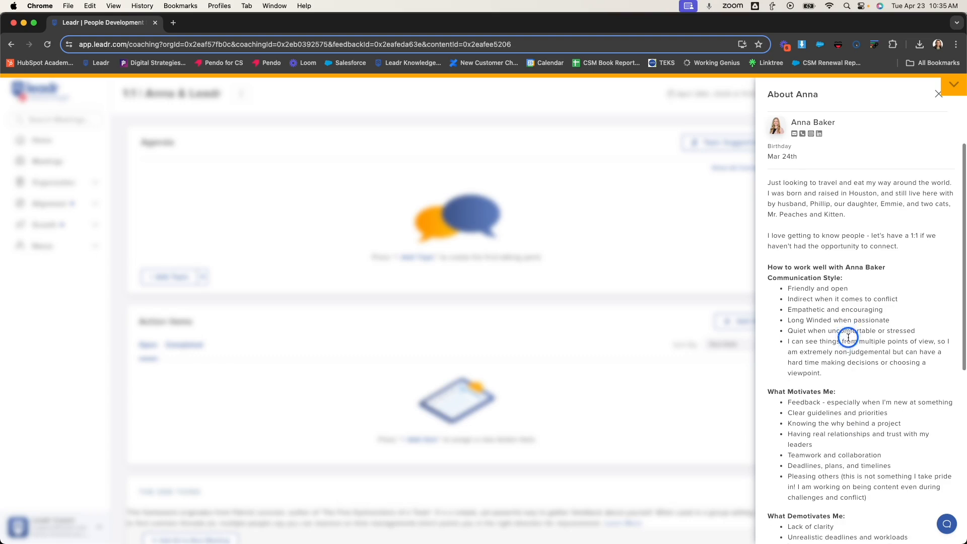
scroll(848, 338, down, 7)
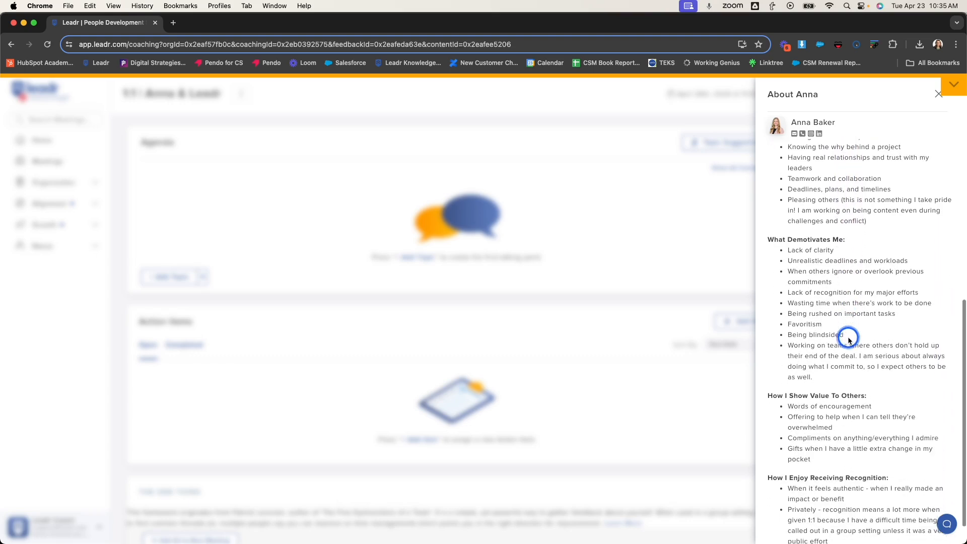
click(693, 403)
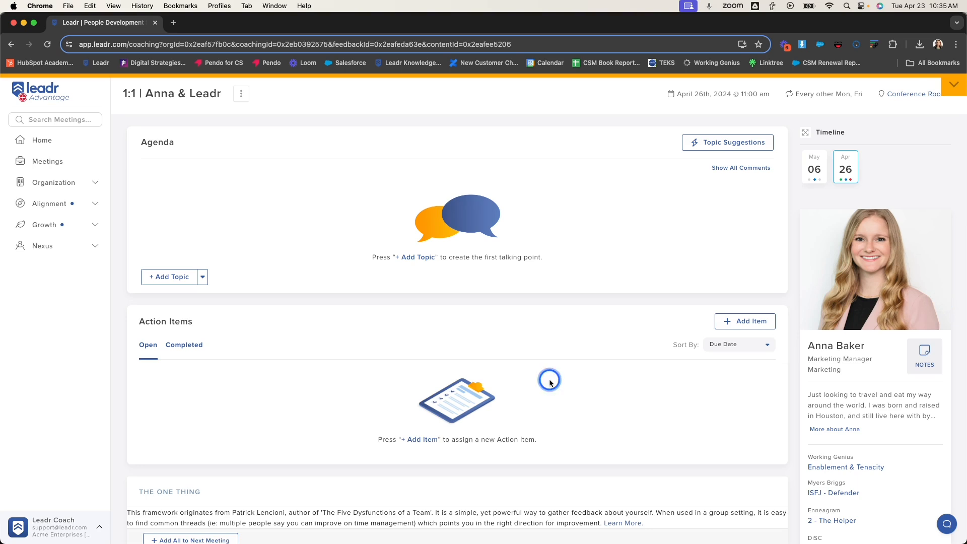
- Add an agenda section titled "Personal Check in"
click(203, 279)
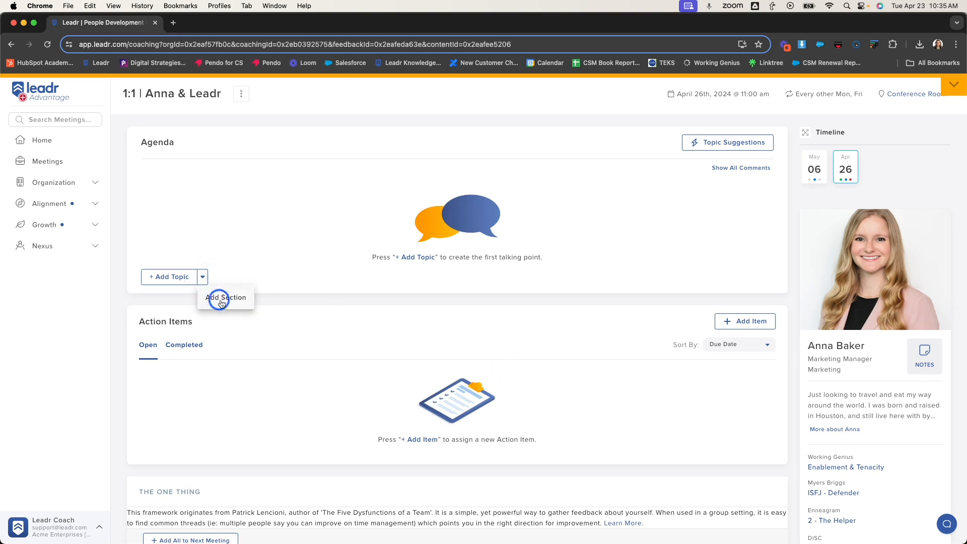
click(218, 299)
click(151, 243)
- Add a second agenda section titled "Professional Responsibilities"
click(202, 244)
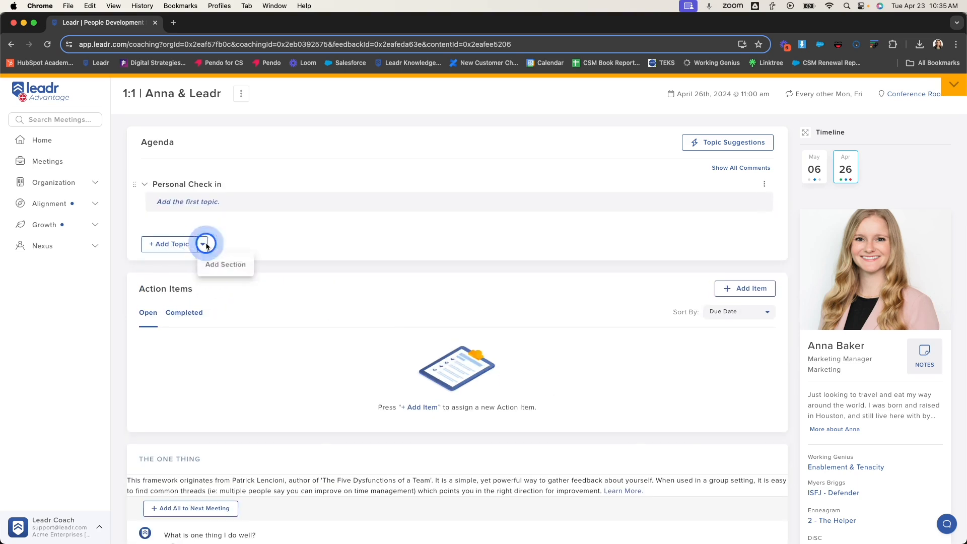
click(225, 263)
text(Professional Responsibilities)
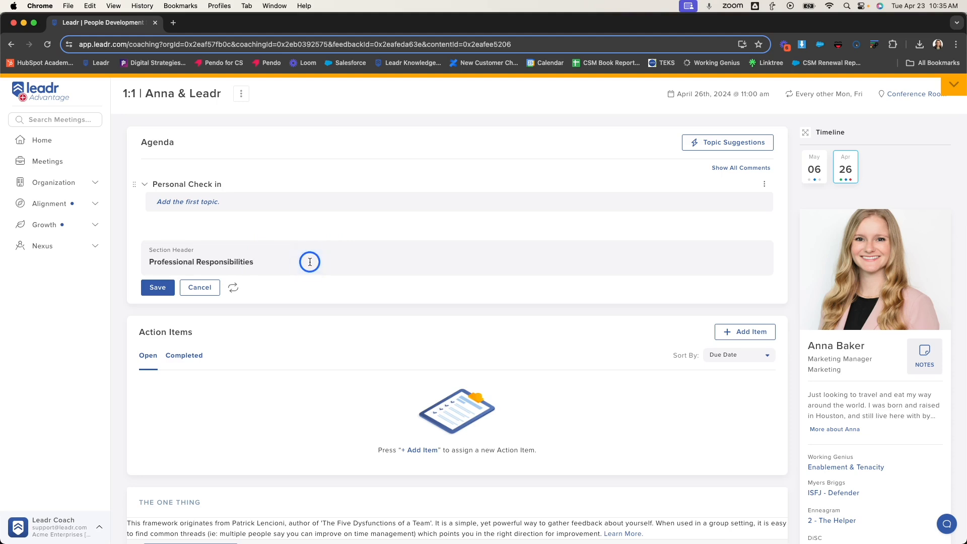
click(156, 287)
- Add a third agenda section titled "Growth and Development"
click(206, 289)
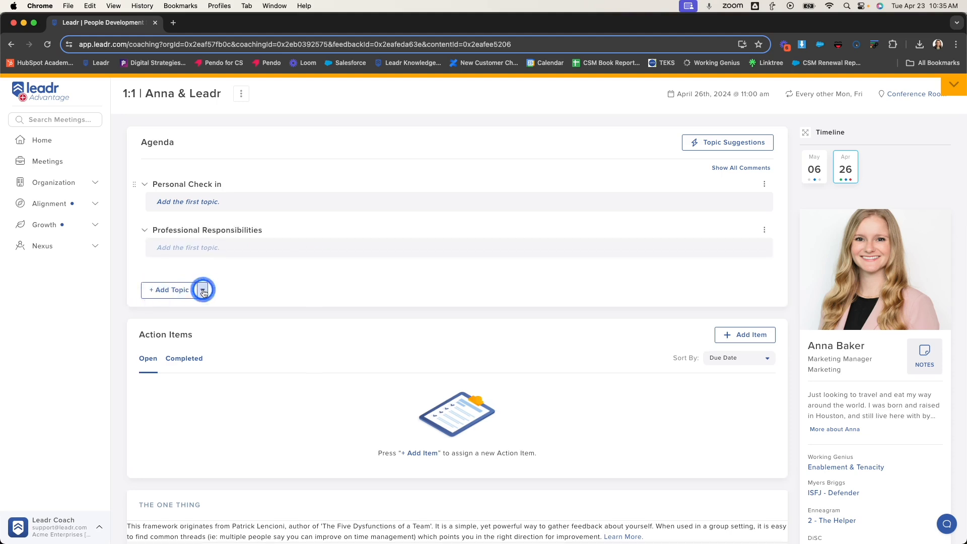
click(222, 309)
click(155, 332)
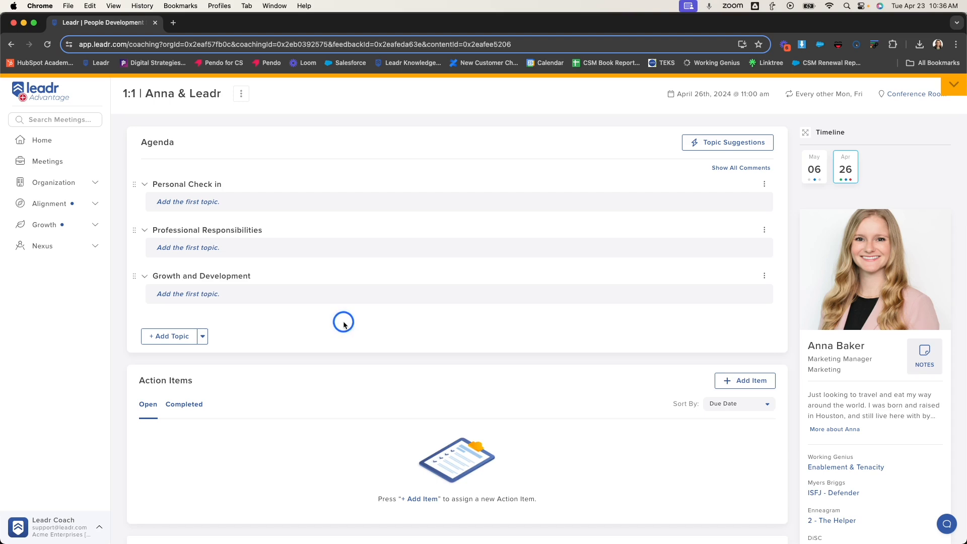
- Add the topic "How are you doing?" under Personal Check in, with the comment "My family is doing great! We had a wonderful vacation."
click(230, 204)
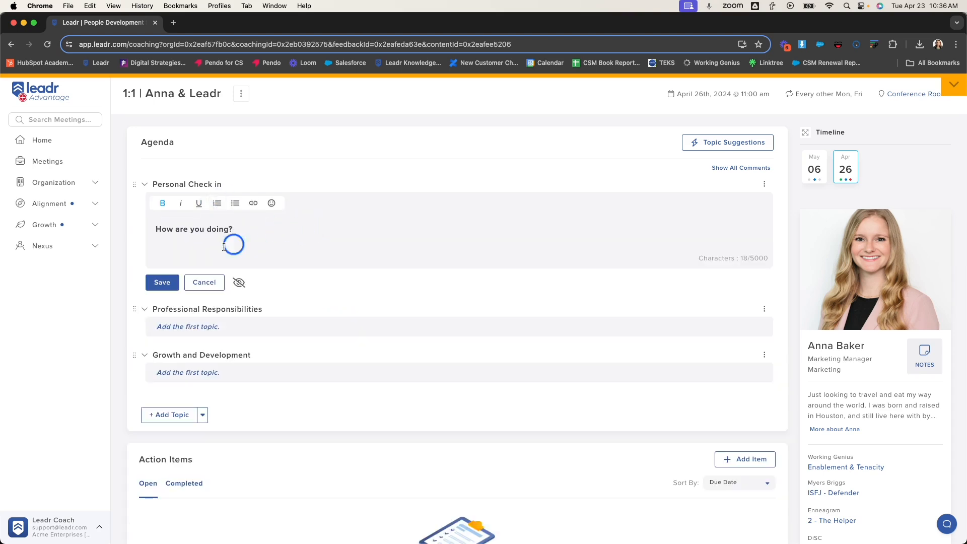
click(162, 282)
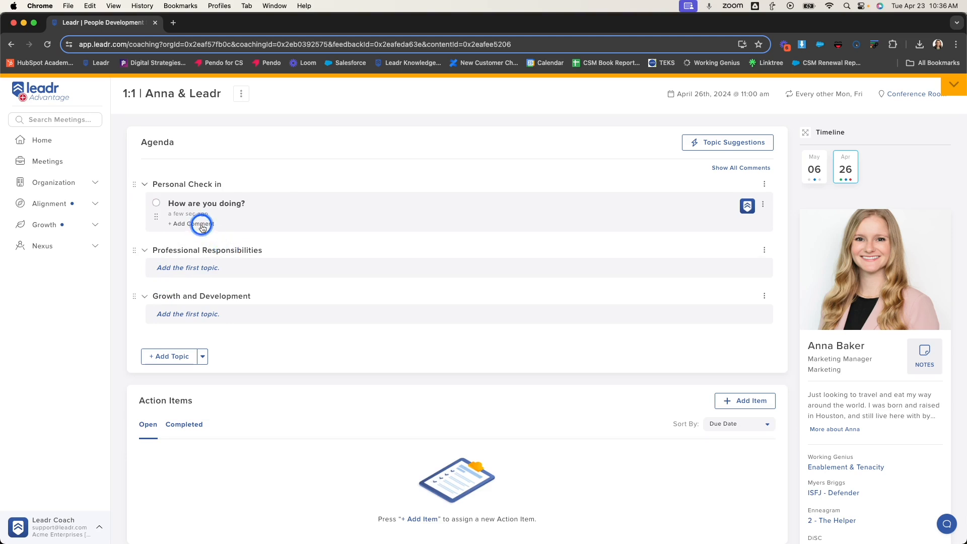
click(202, 227)
text(My family is doing great! We had a wonderful vacation.)
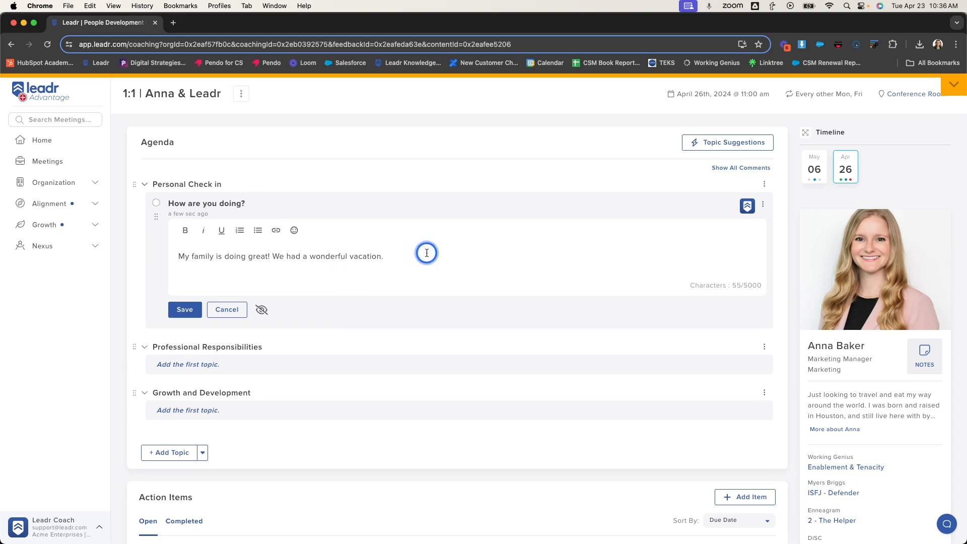
click(186, 314)
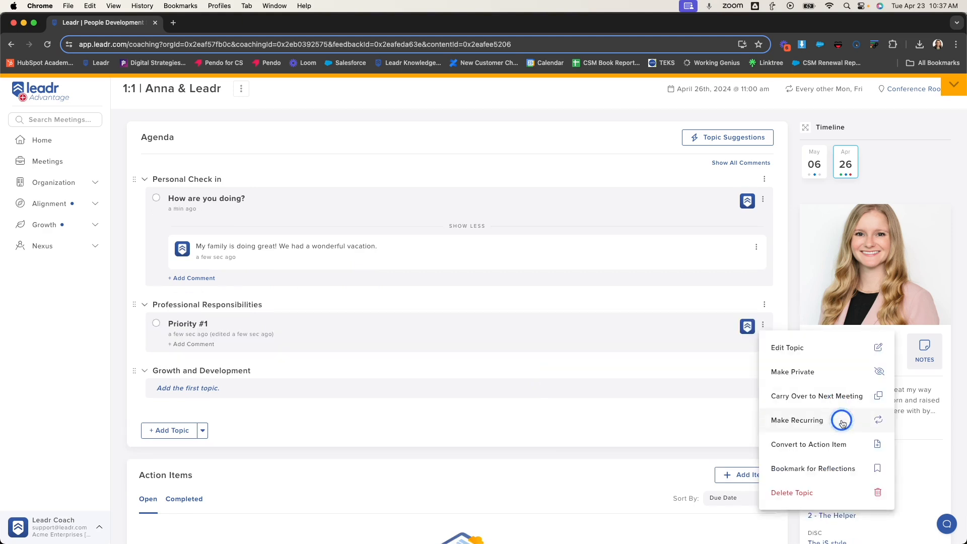
- Make the Priority #1 topic and the Professional Responsibilities section recurring, and move the topic back into that section
click(839, 419)
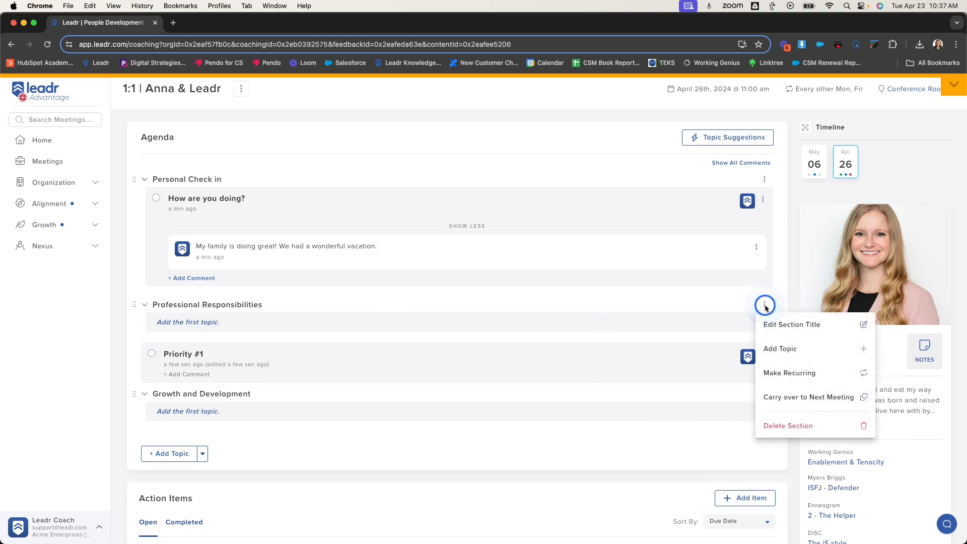
click(797, 371)
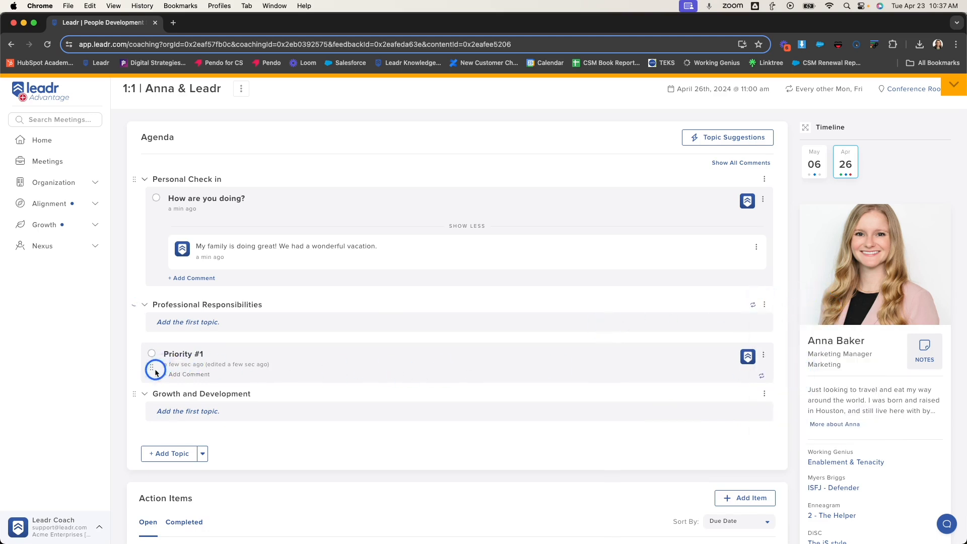
drag(151, 366, 155, 341)
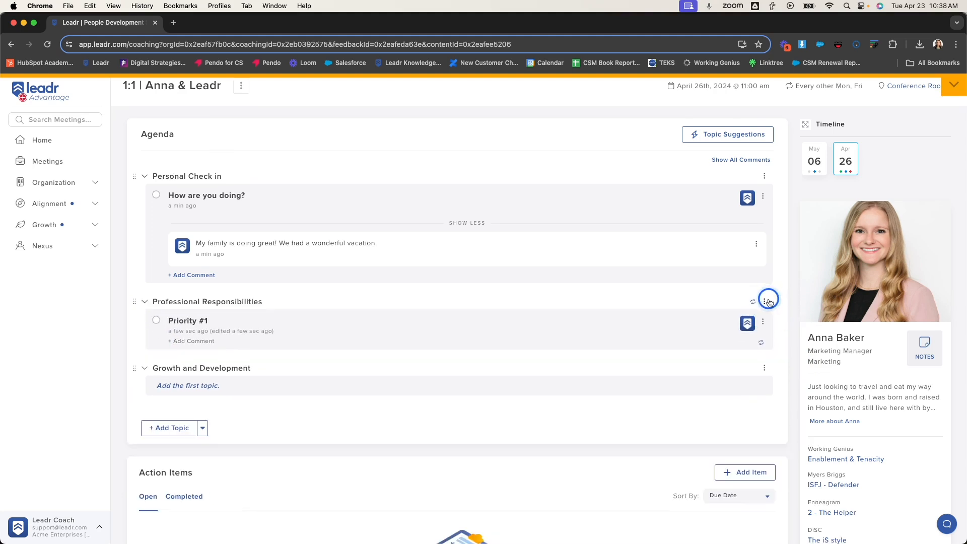
- Add the topic "A roadblock for my current project" to Professional Responsibilities and make it private
click(764, 301)
click(804, 353)
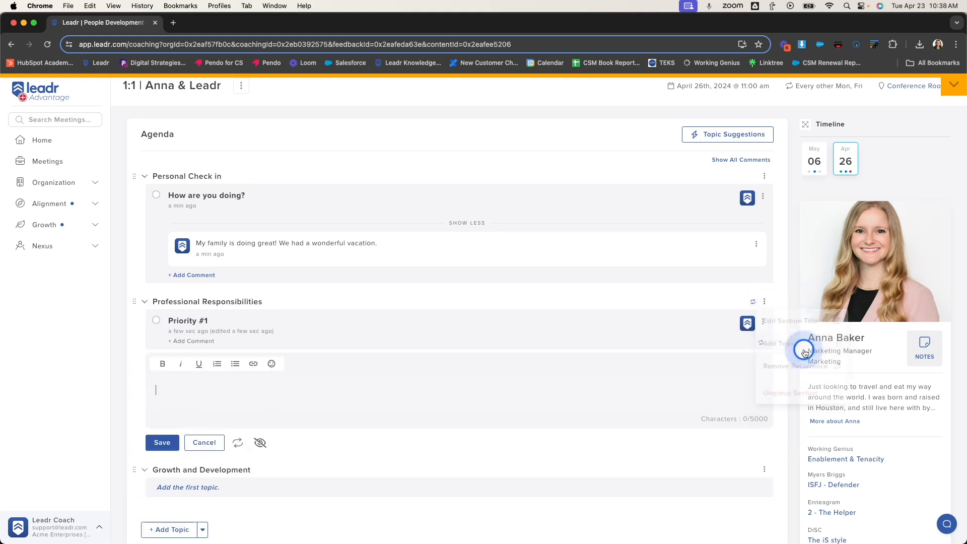
text(A roadblock for my current project)
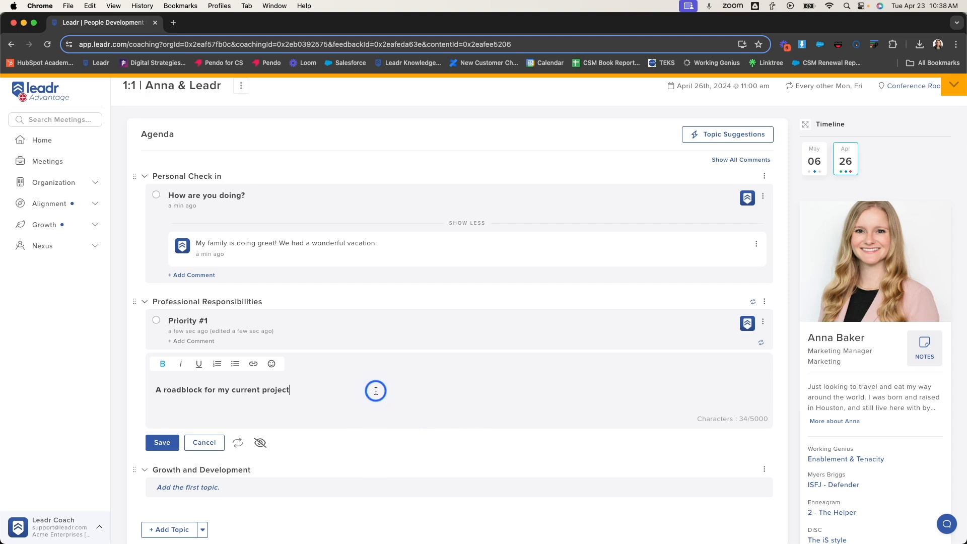
click(162, 443)
click(763, 366)
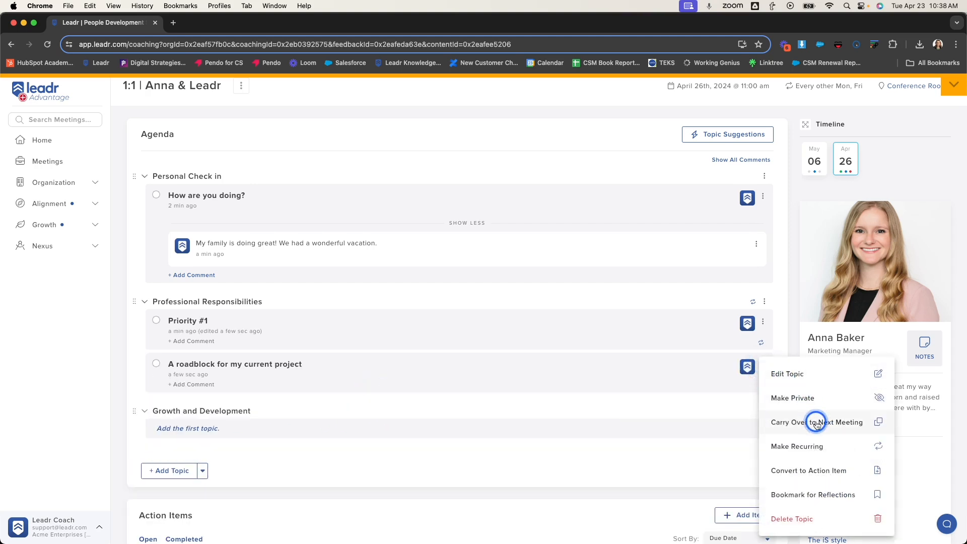
click(858, 403)
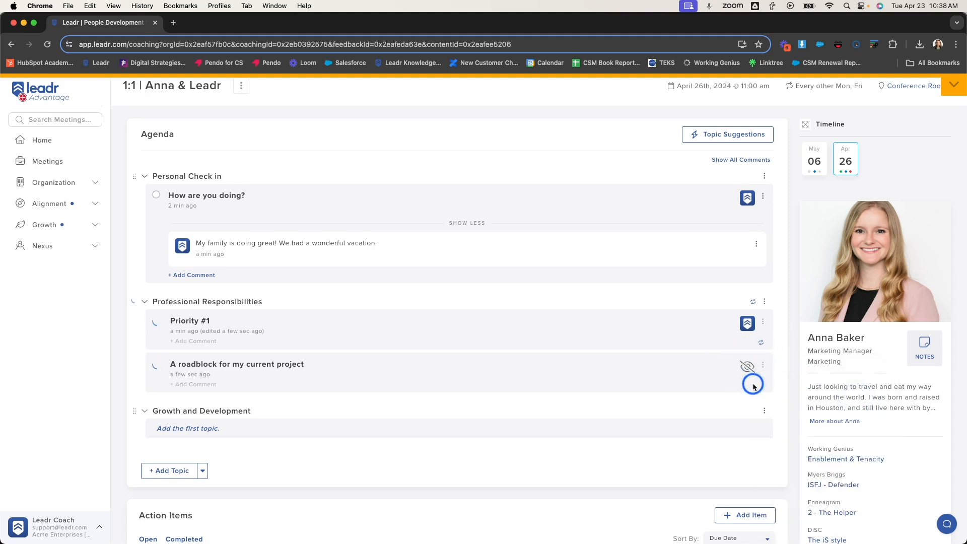
- Add the topic "Conference coming up!" to Growth and Development and carry it over to the next meeting
click(208, 429)
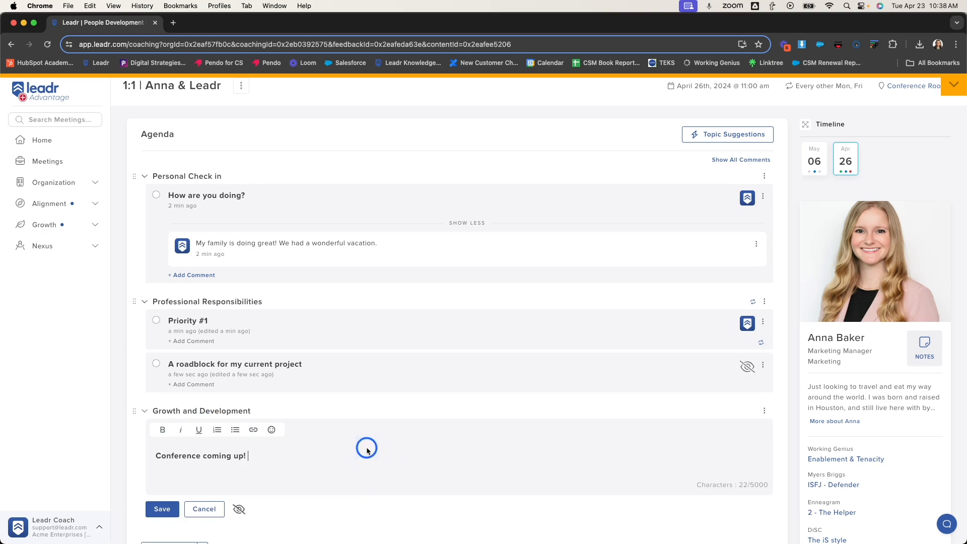
key(Return)
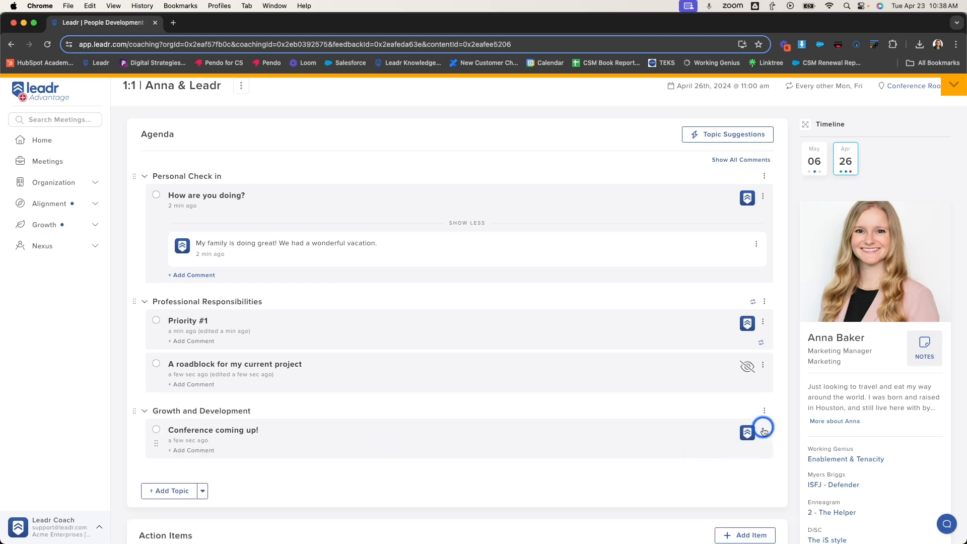
click(763, 430)
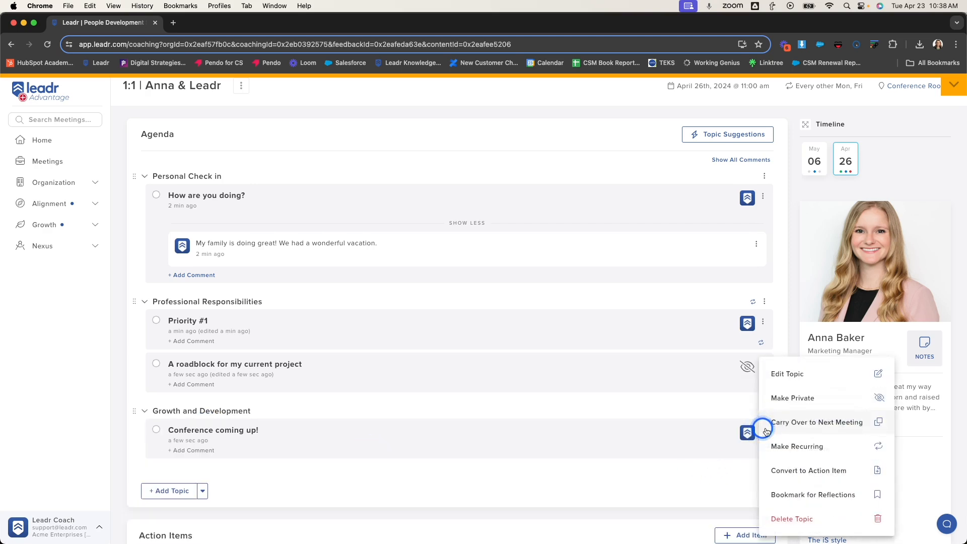
click(882, 422)
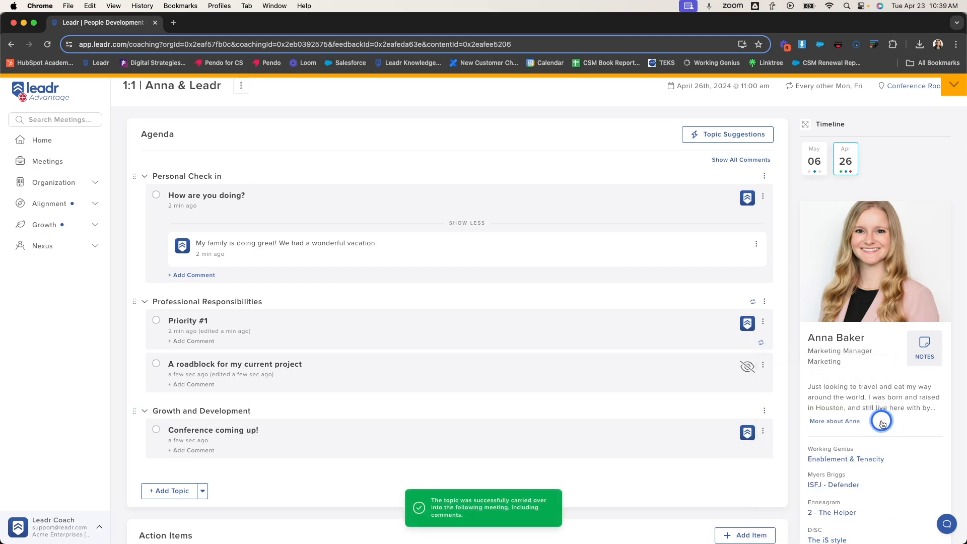
- Start converting the Priority #1 topic to an action item and add the other 1:1 participant as an assignee
scroll(673, 386, up, 1)
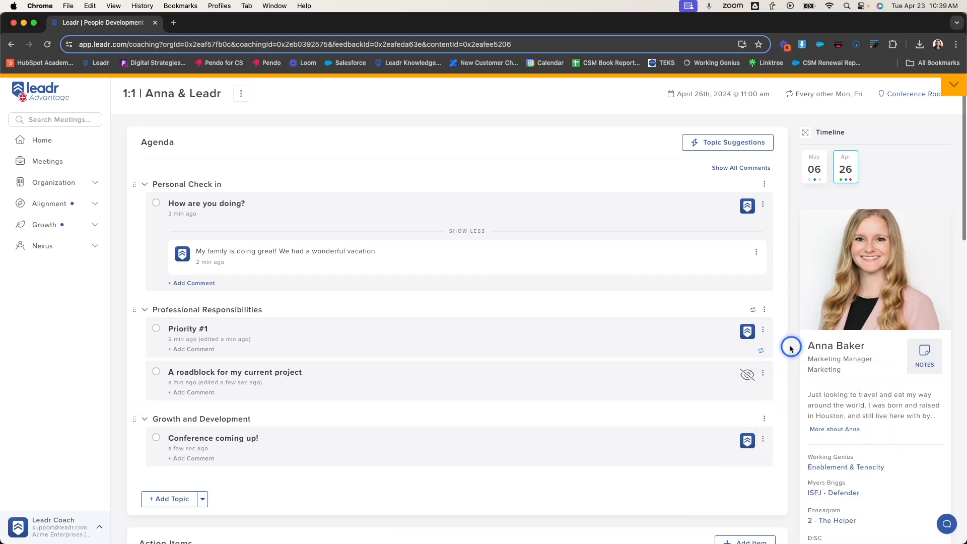
click(764, 330)
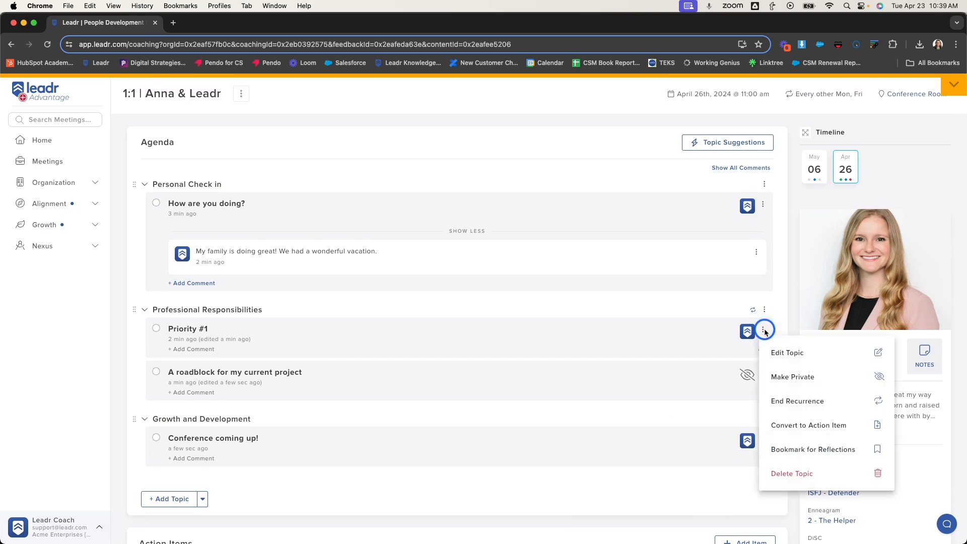
click(861, 424)
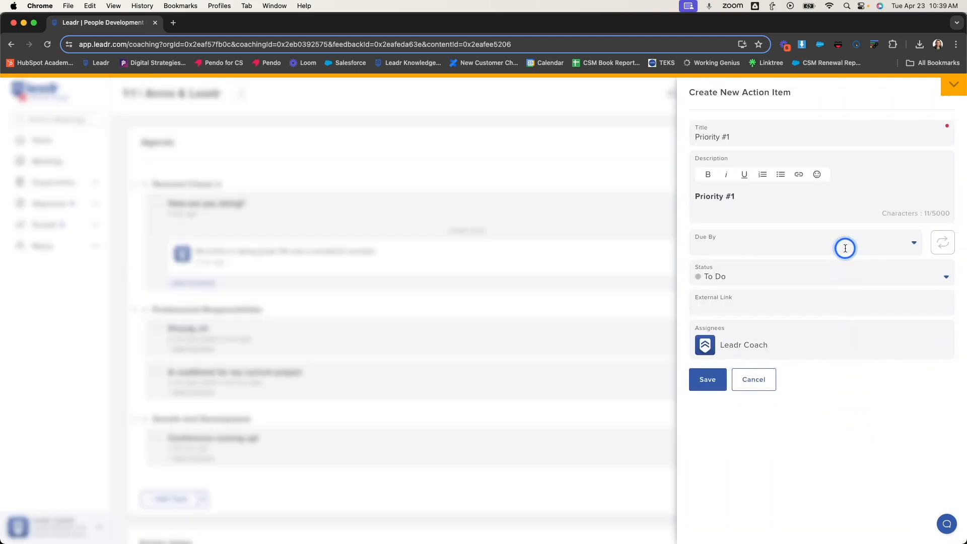
click(857, 275)
click(851, 302)
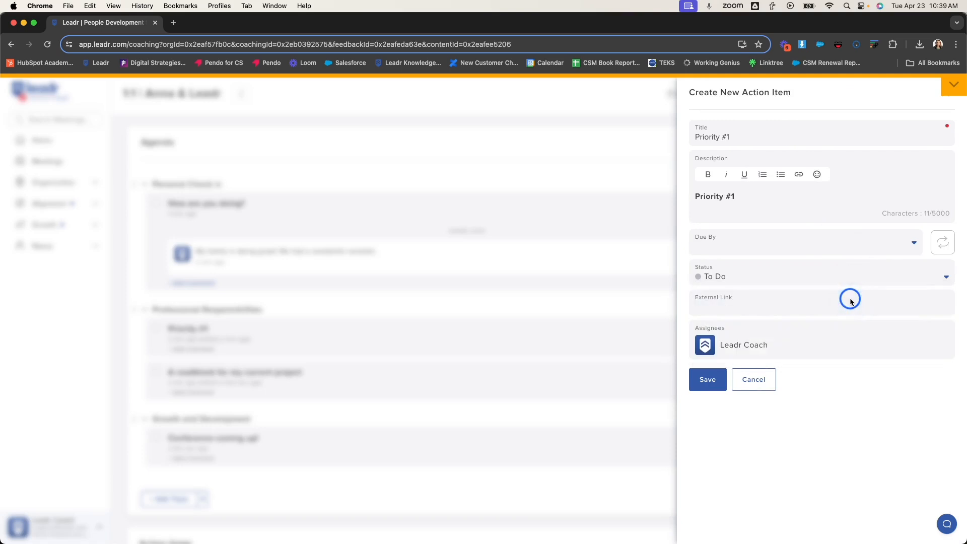
click(824, 338)
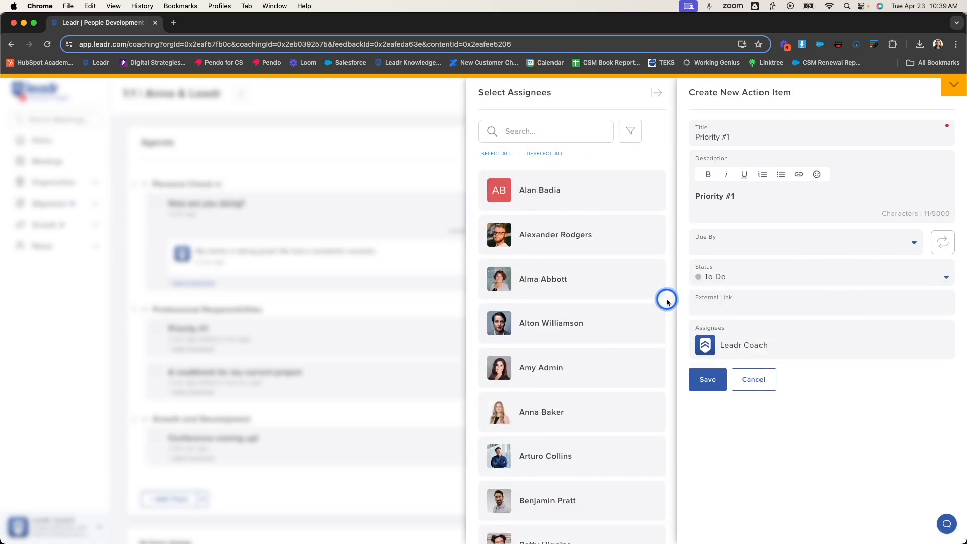
click(608, 416)
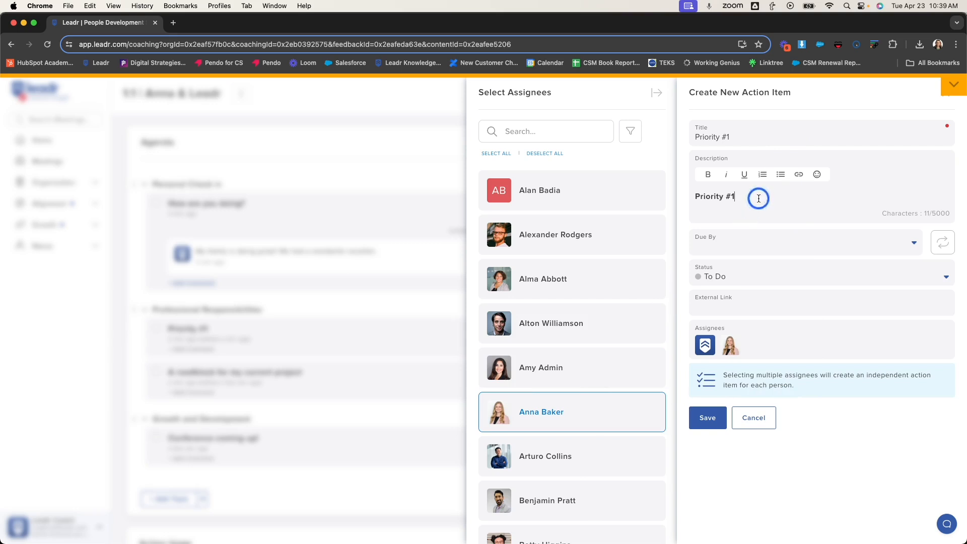
- Replace the action item's description with "Ask at leadership meeting and provide update", set it due 04/26/2024, and save it
drag(759, 198, 693, 194)
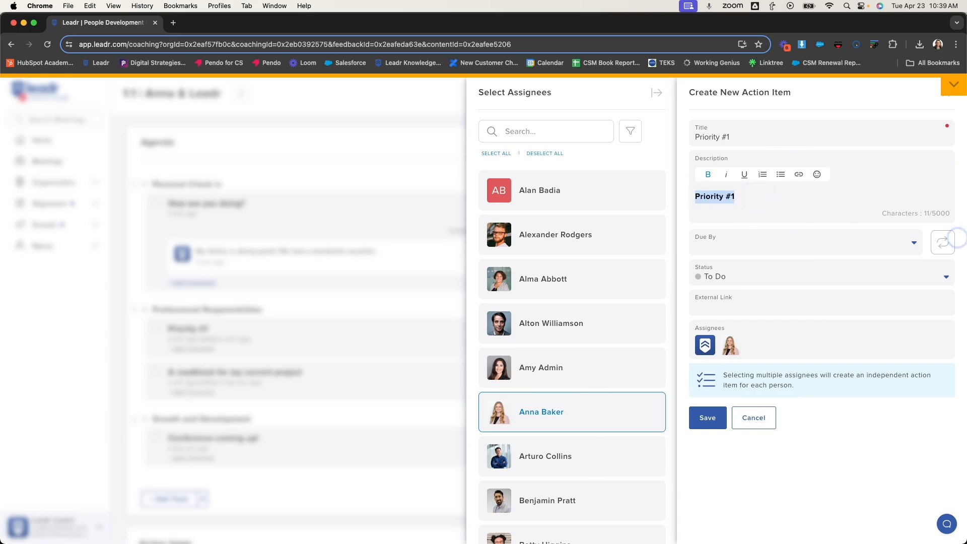
text(Ask at leadership meeting and provide update)
click(899, 240)
click(845, 366)
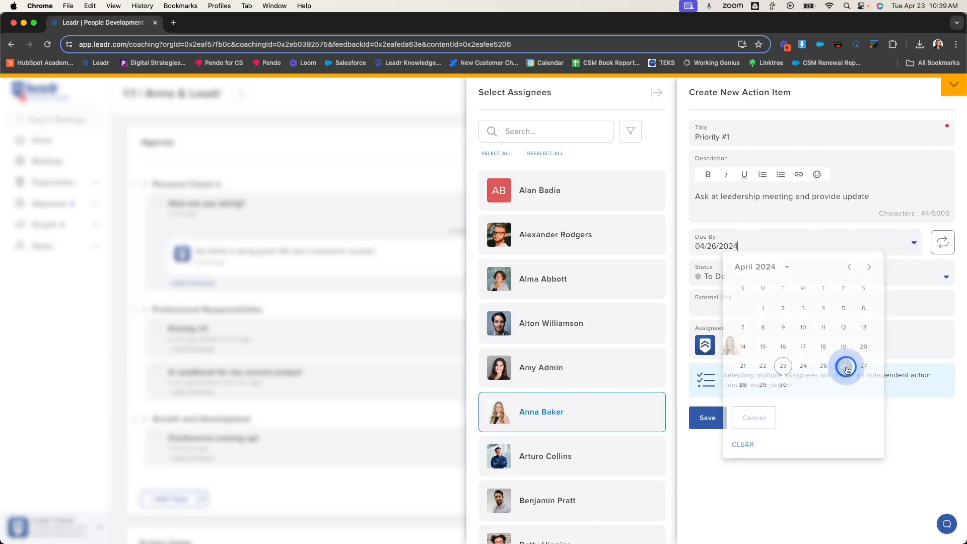
click(706, 422)
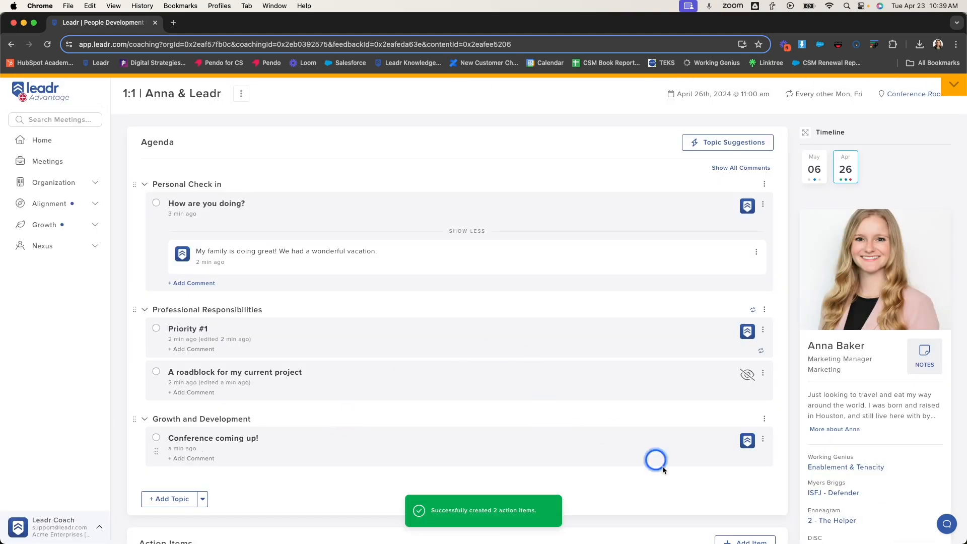
- Add the Leadr-curated Feedback Conversation suggestion "Are you open for some feedback?" and move it into Growth and Development below "Conference coming up!"
click(692, 143)
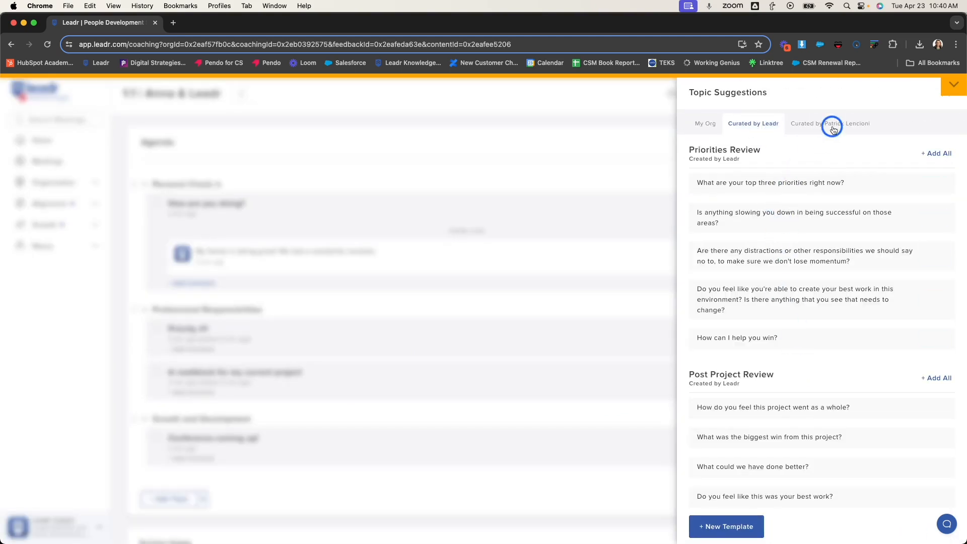
scroll(849, 363, down, 8)
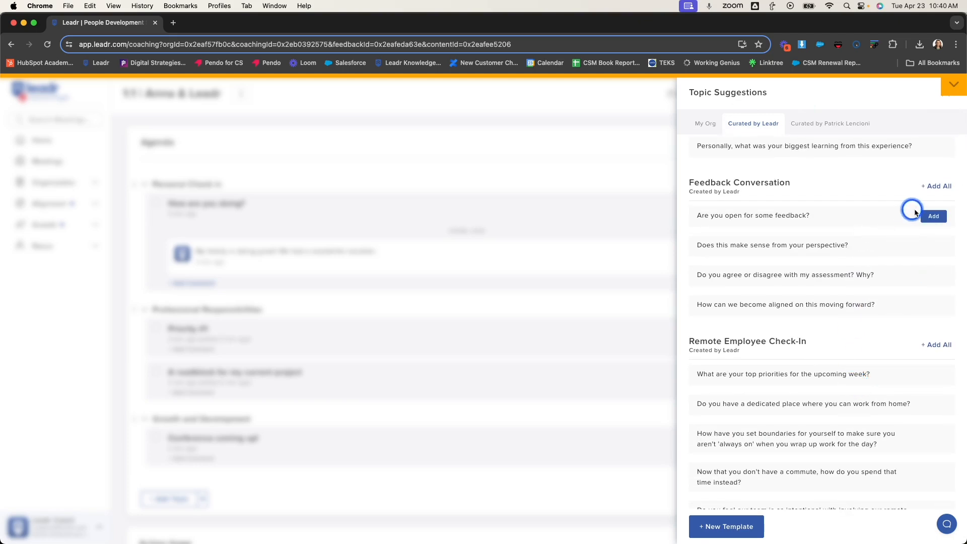
click(934, 218)
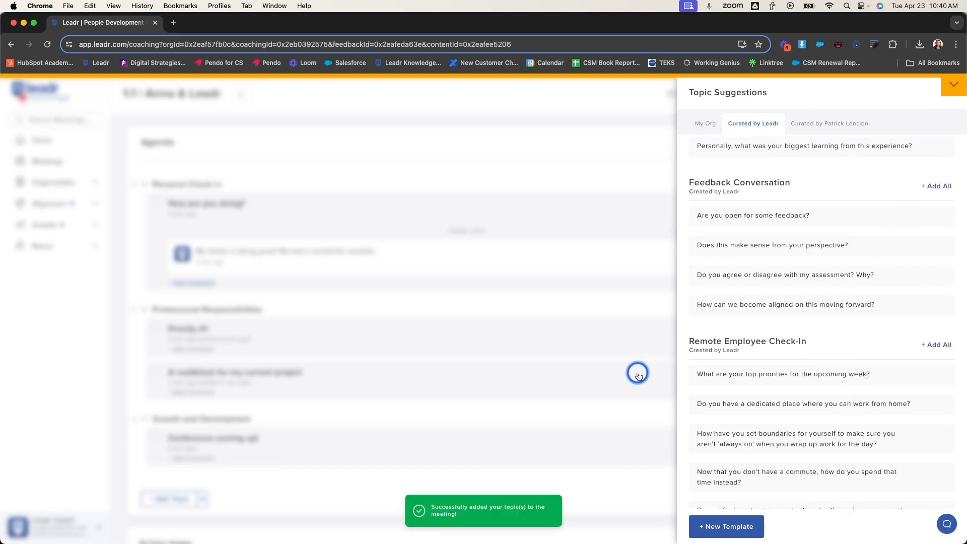
scroll(638, 372, down, 1)
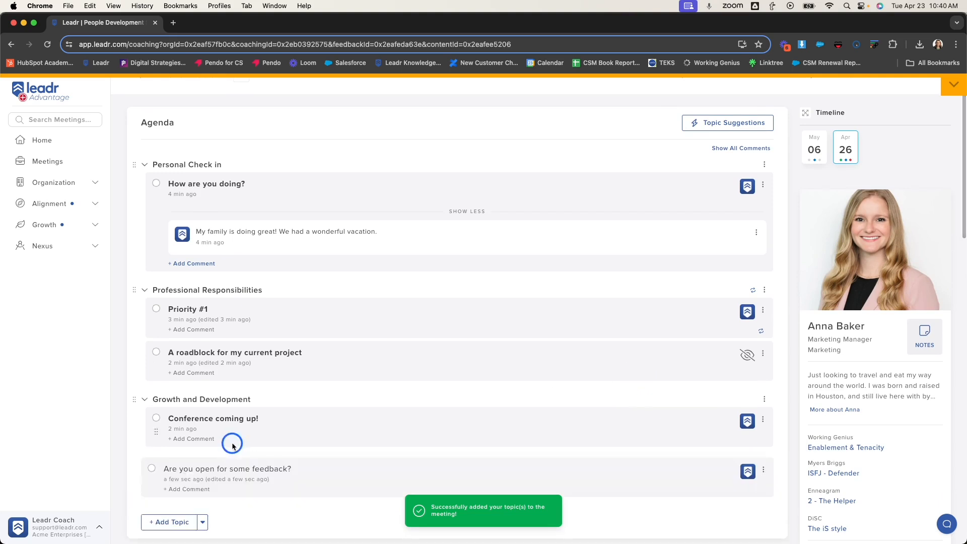
scroll(213, 336, down, 1)
drag(147, 459, 156, 439)
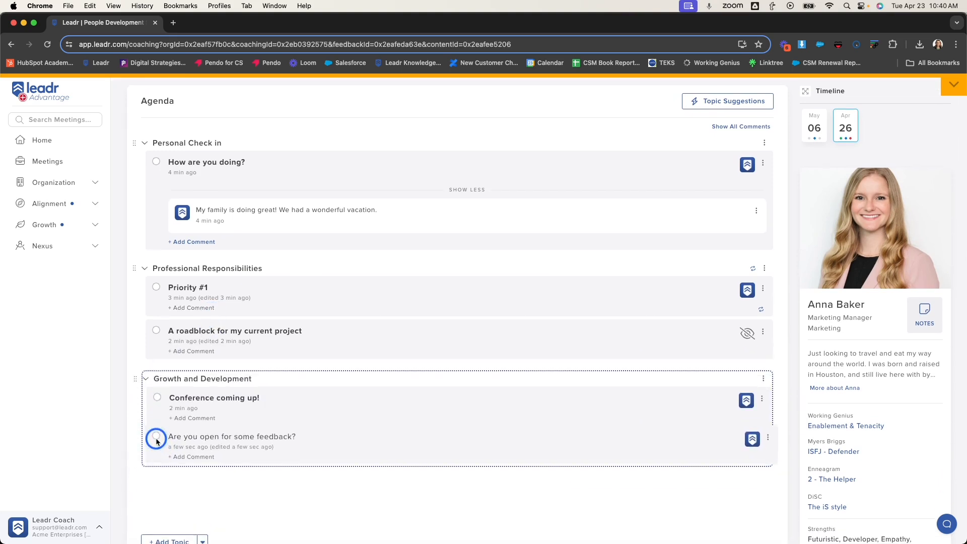